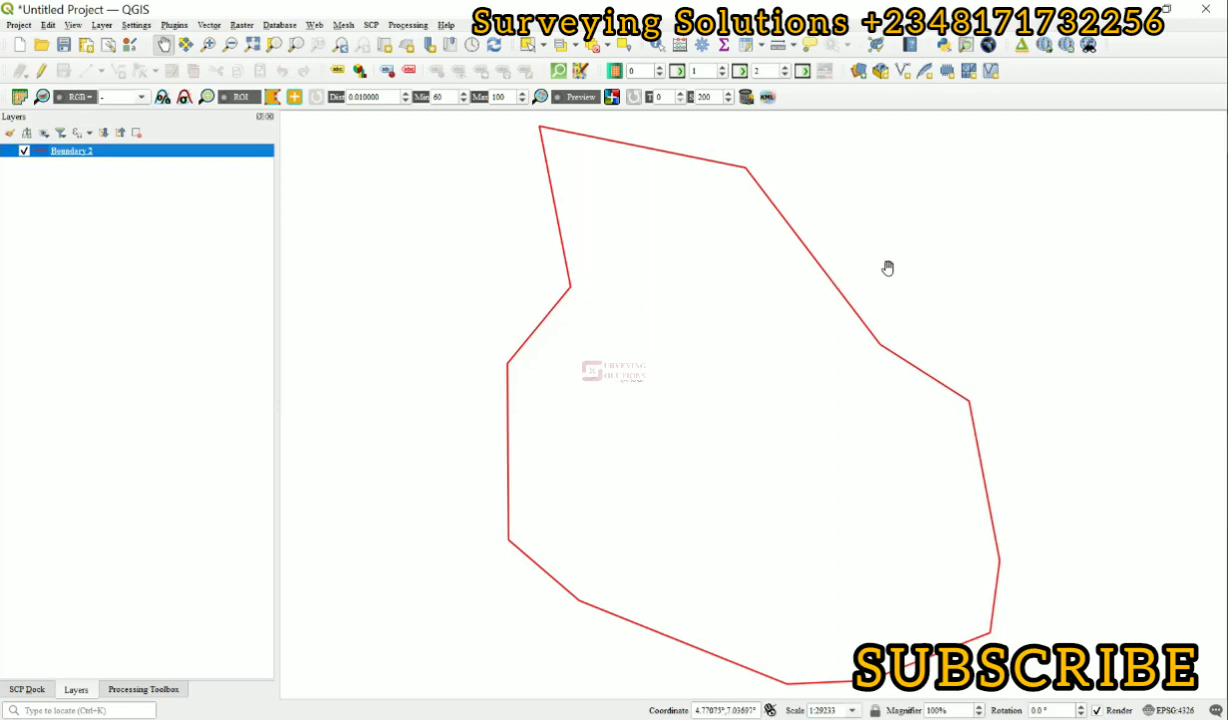
- Review the general information in the Boundary 2 layer properties
right_click(107, 152)
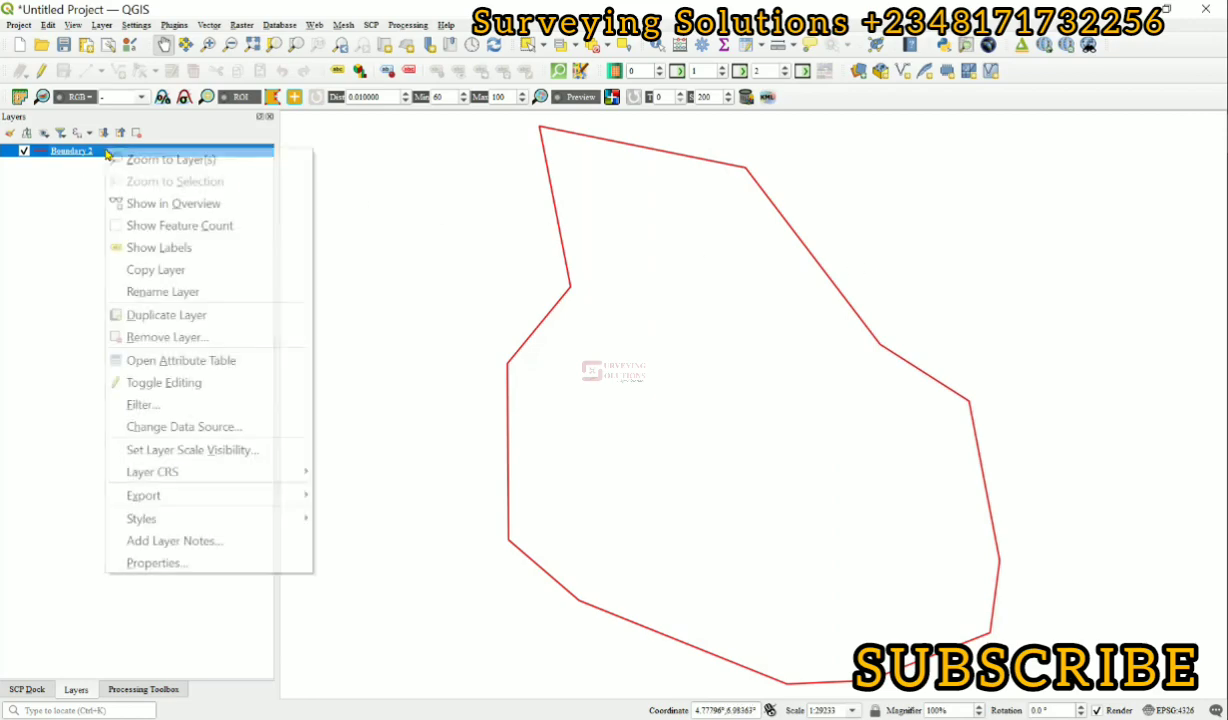
left_click(158, 549)
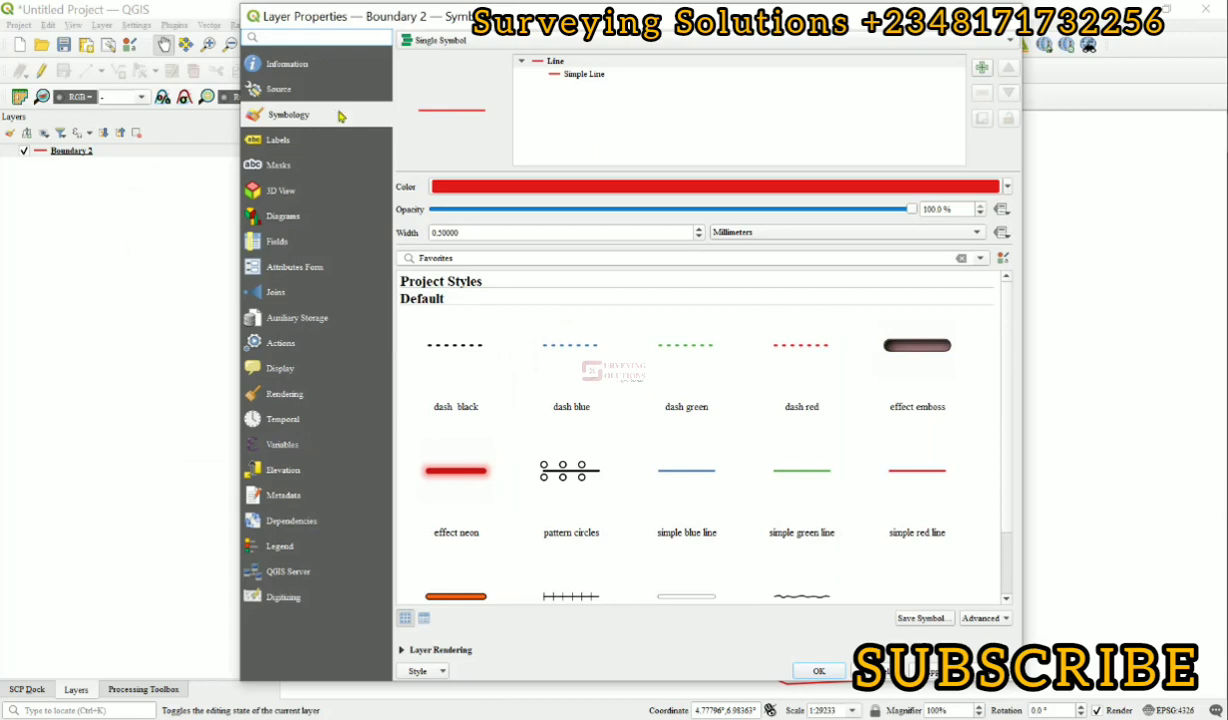
left_click(289, 64)
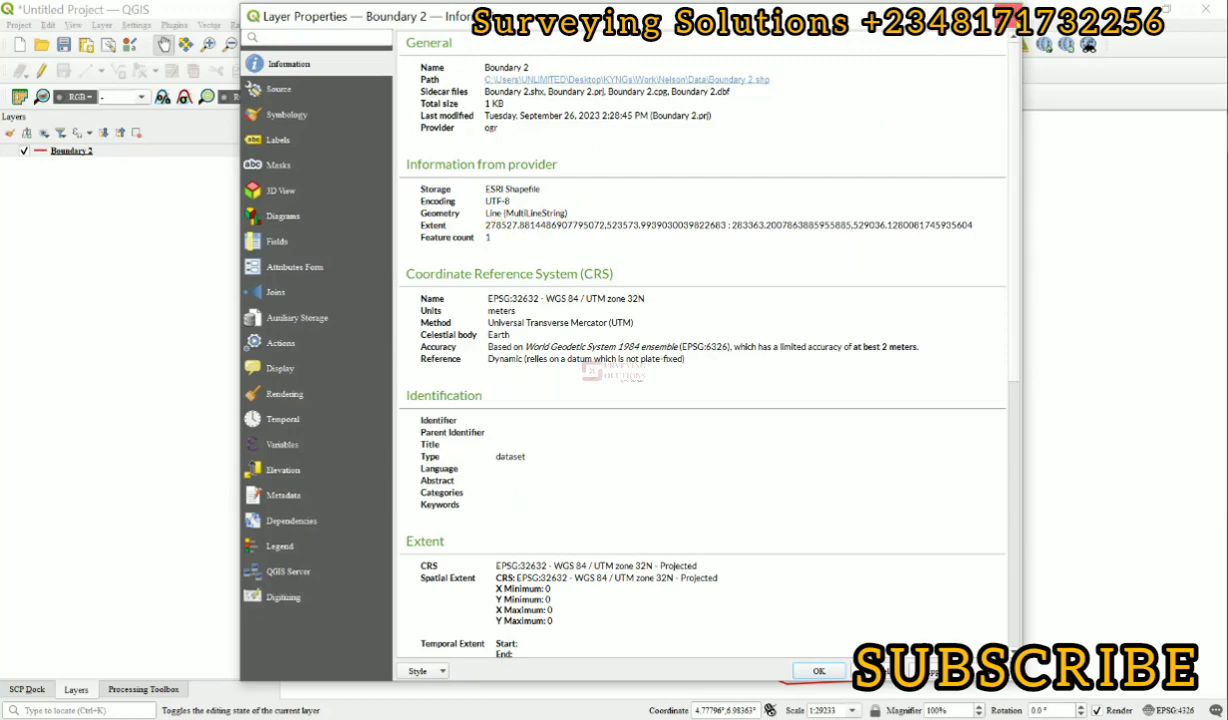
left_click(1006, 16)
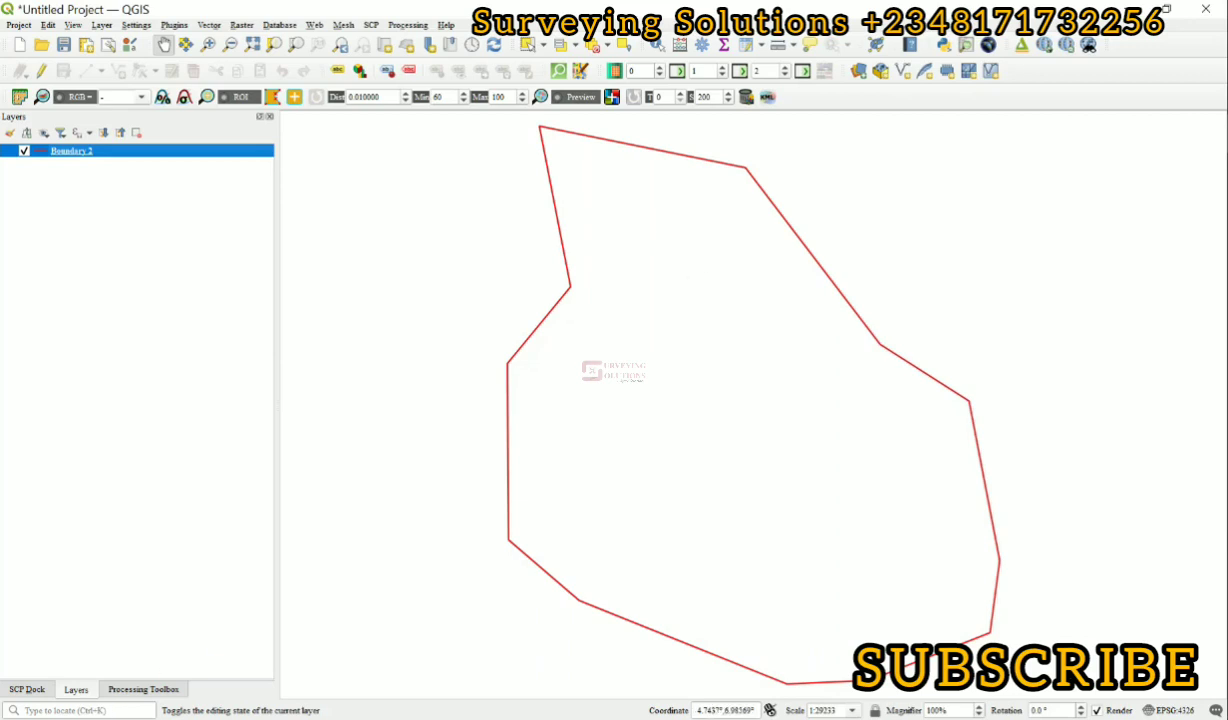
- Find 'lines' in the Processing Toolbox and launch the Lines to polygons tool
left_click(145, 703)
left_click(144, 690)
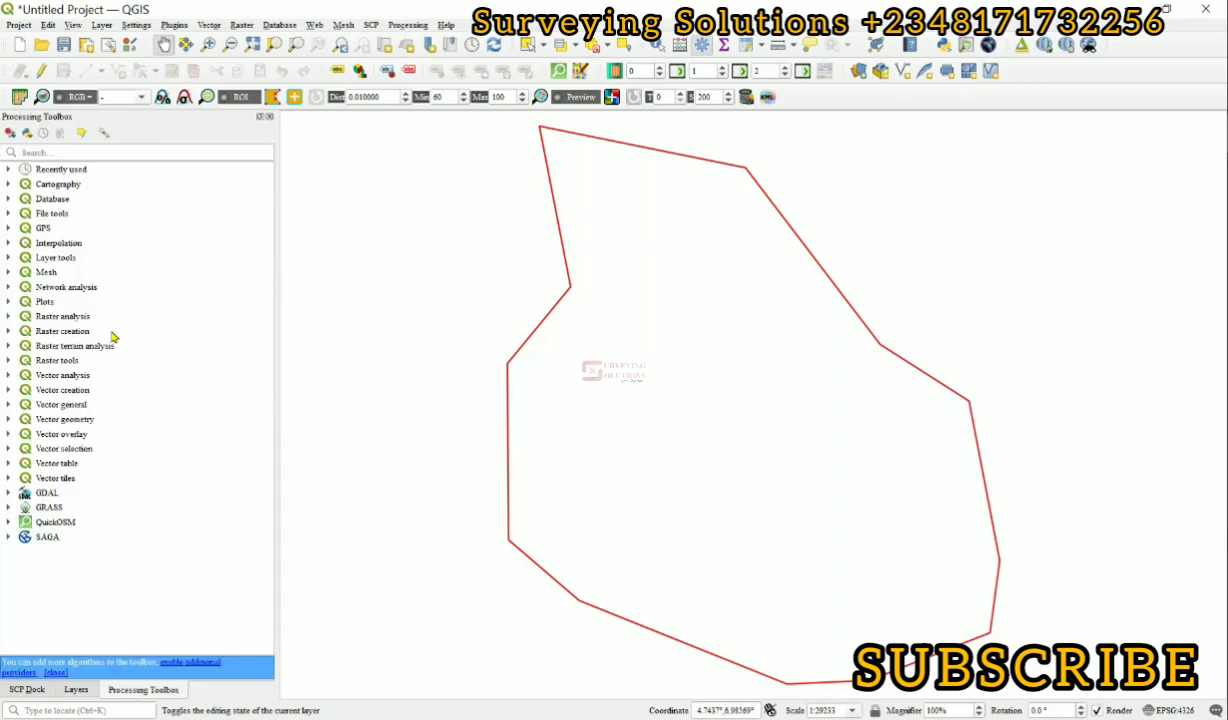
left_click(56, 152)
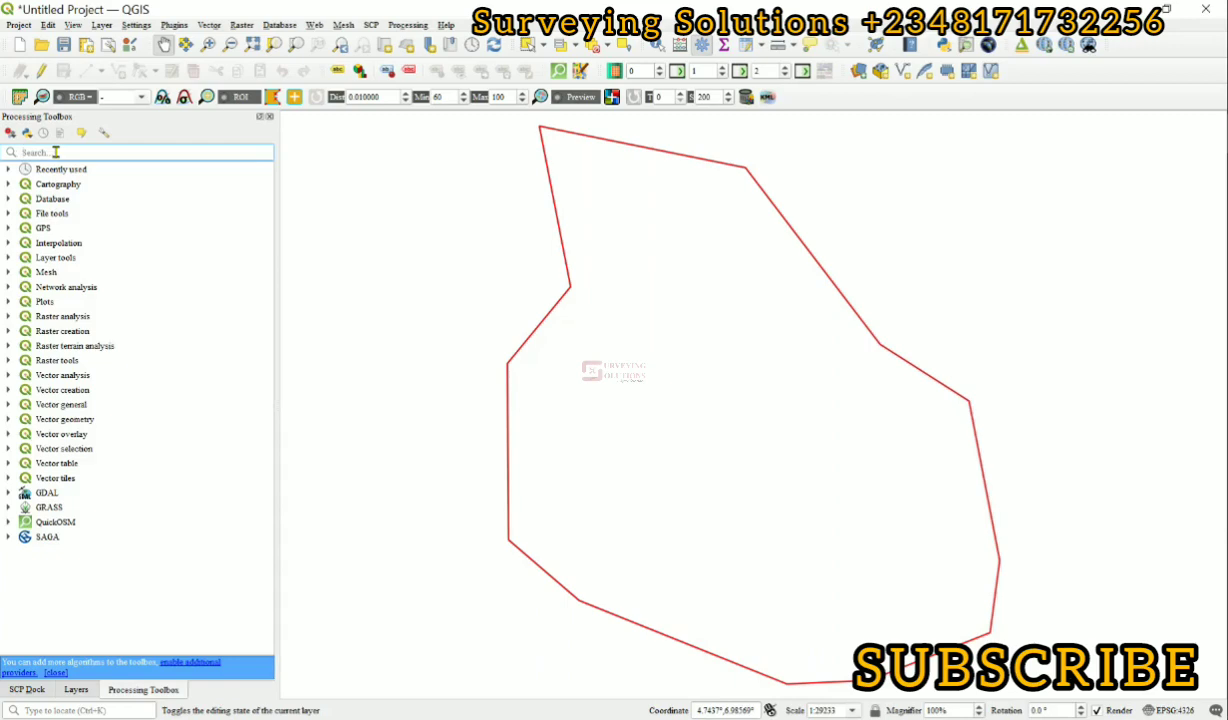
type("lines")
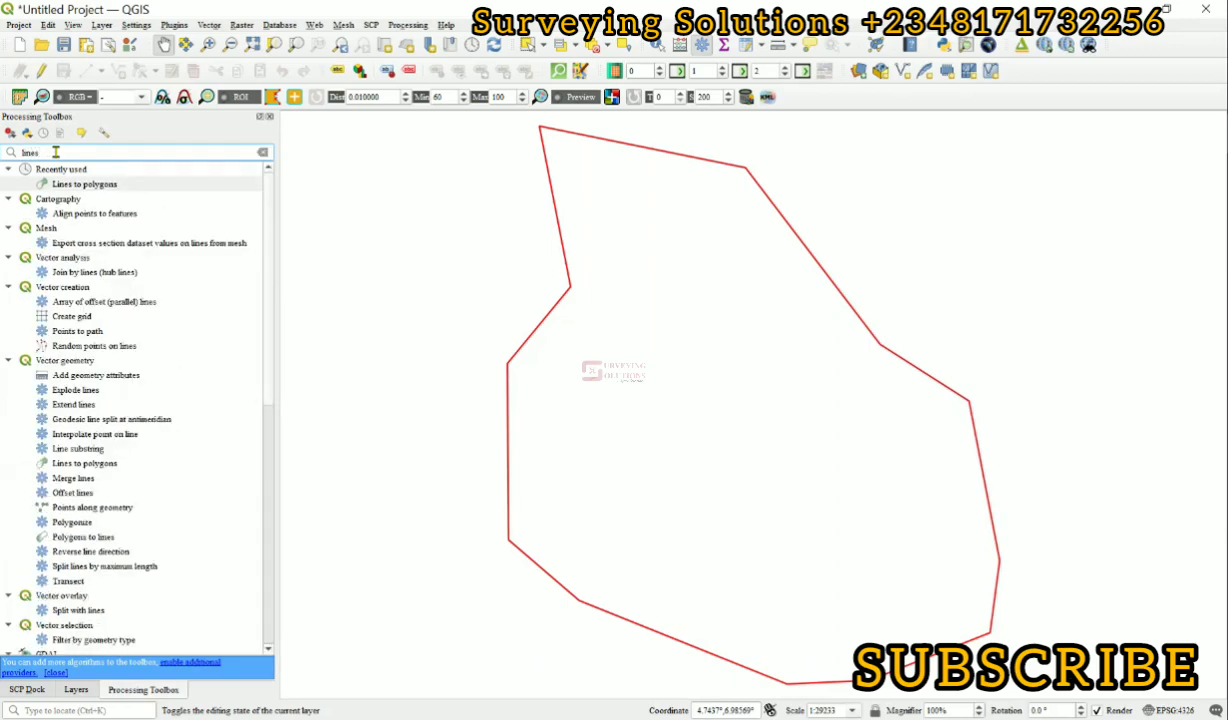
double_click(98, 186)
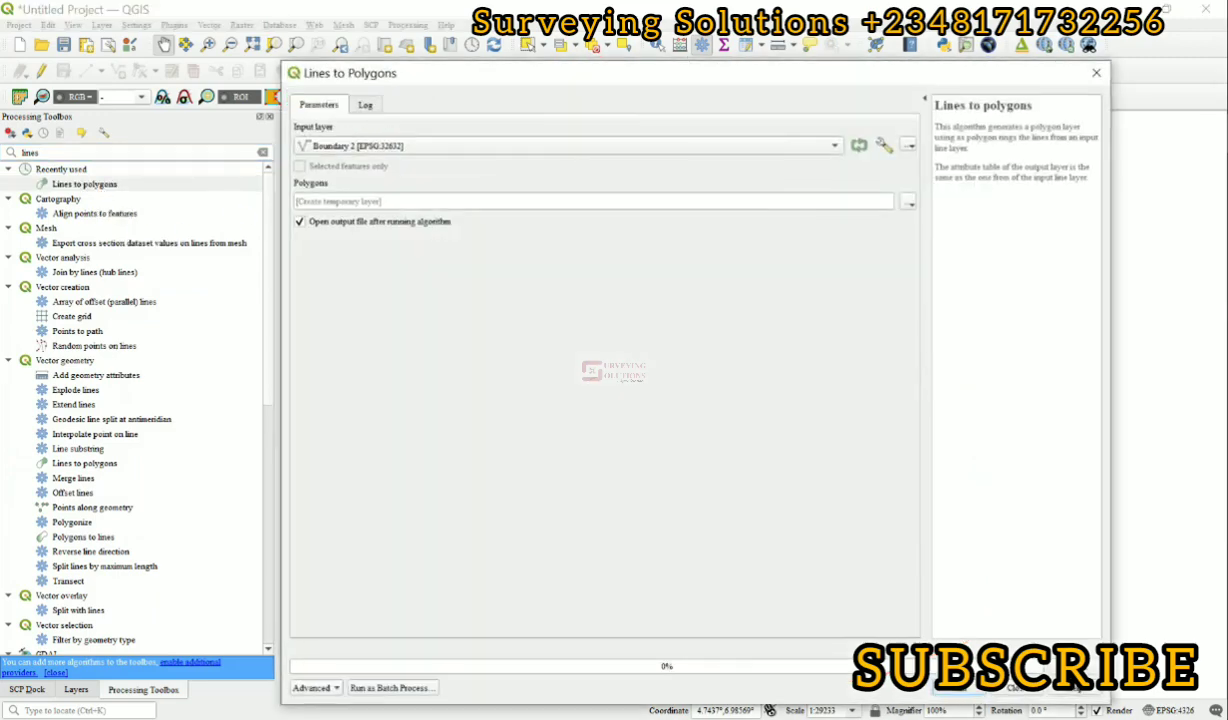
- Set Boundary 2 as the input line layer for Lines to polygons
left_click(7, 170)
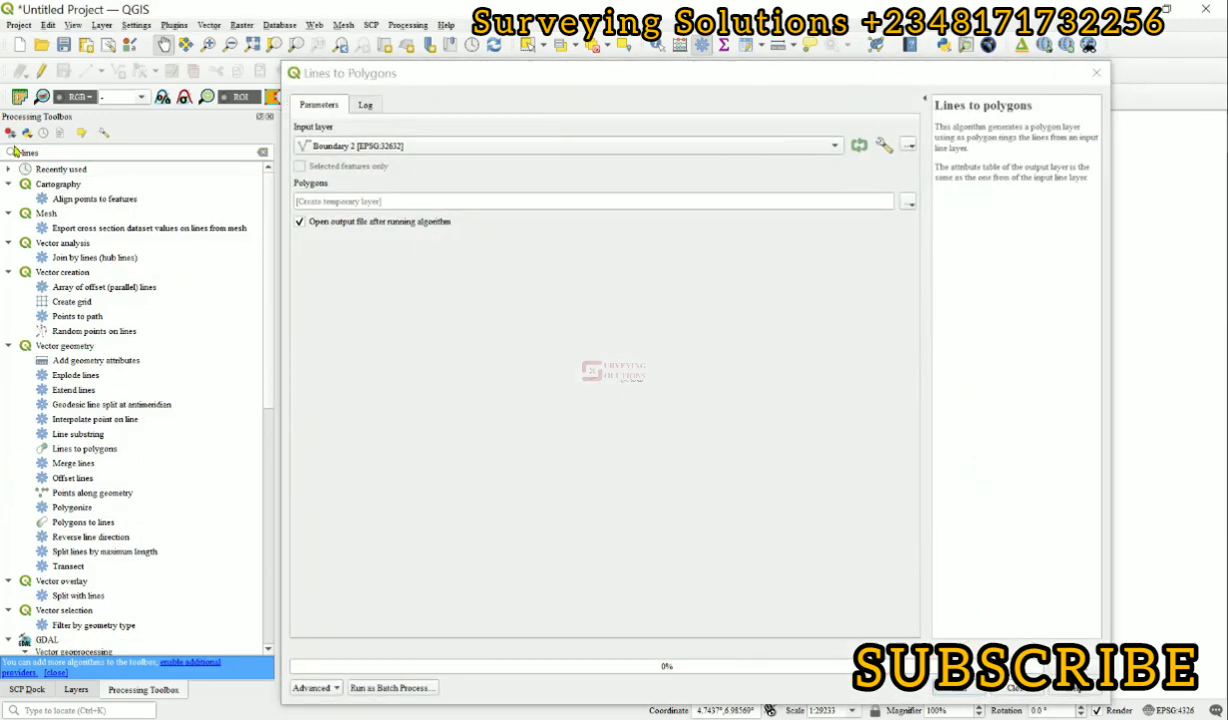
left_click(76, 689)
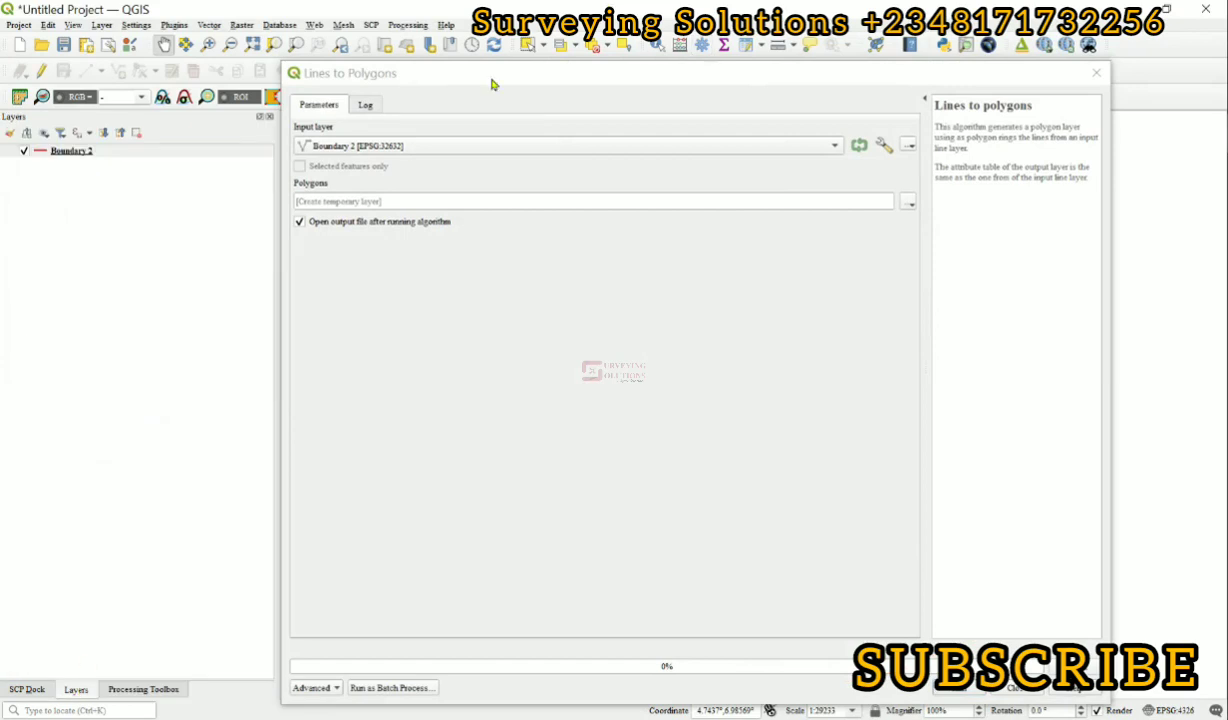
left_click(463, 80)
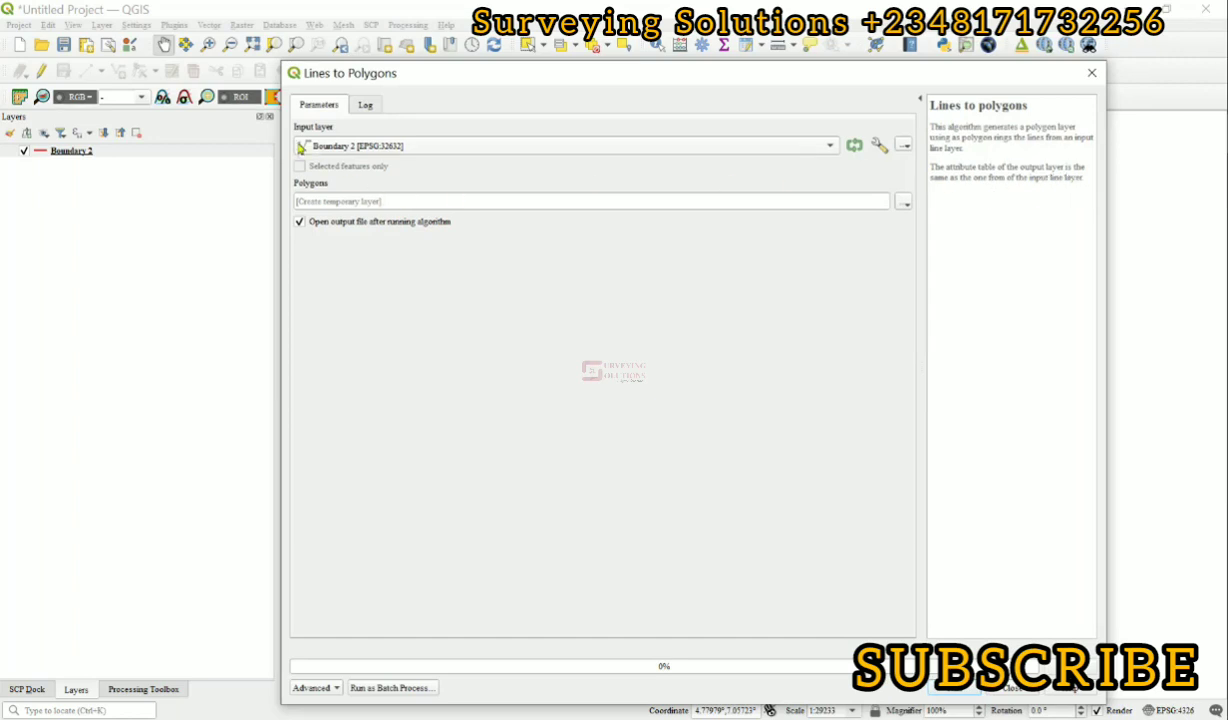
left_click(98, 151)
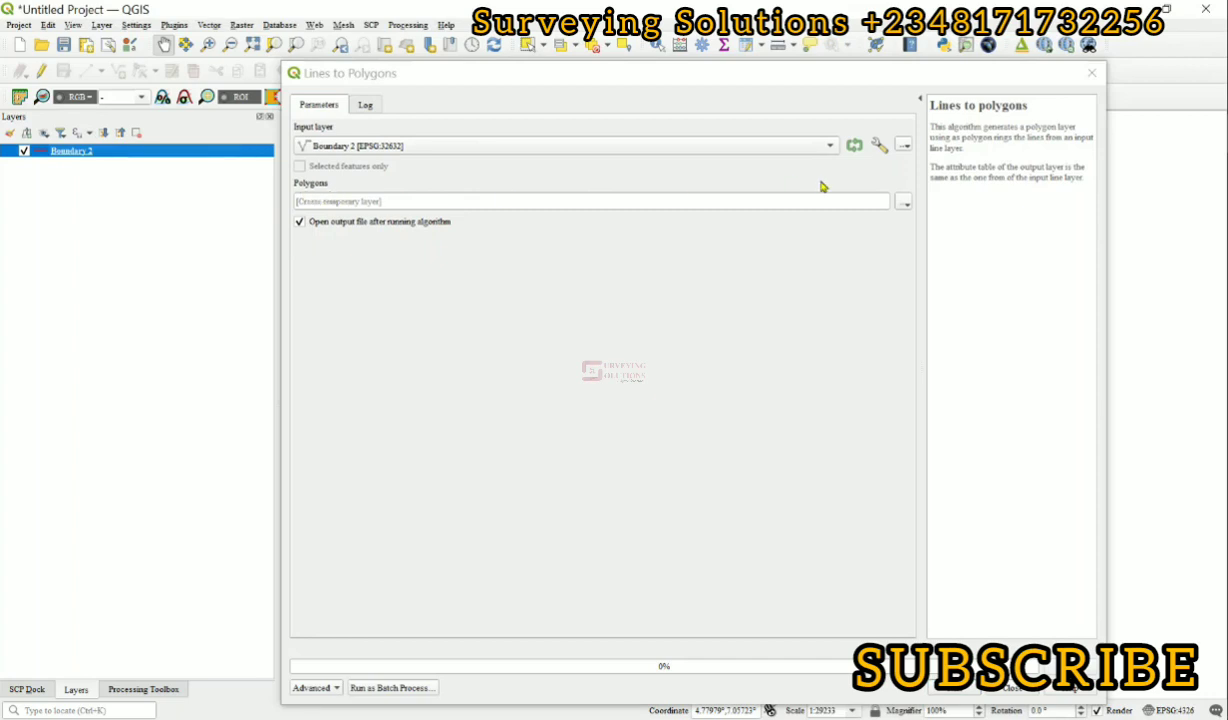
left_click(905, 204)
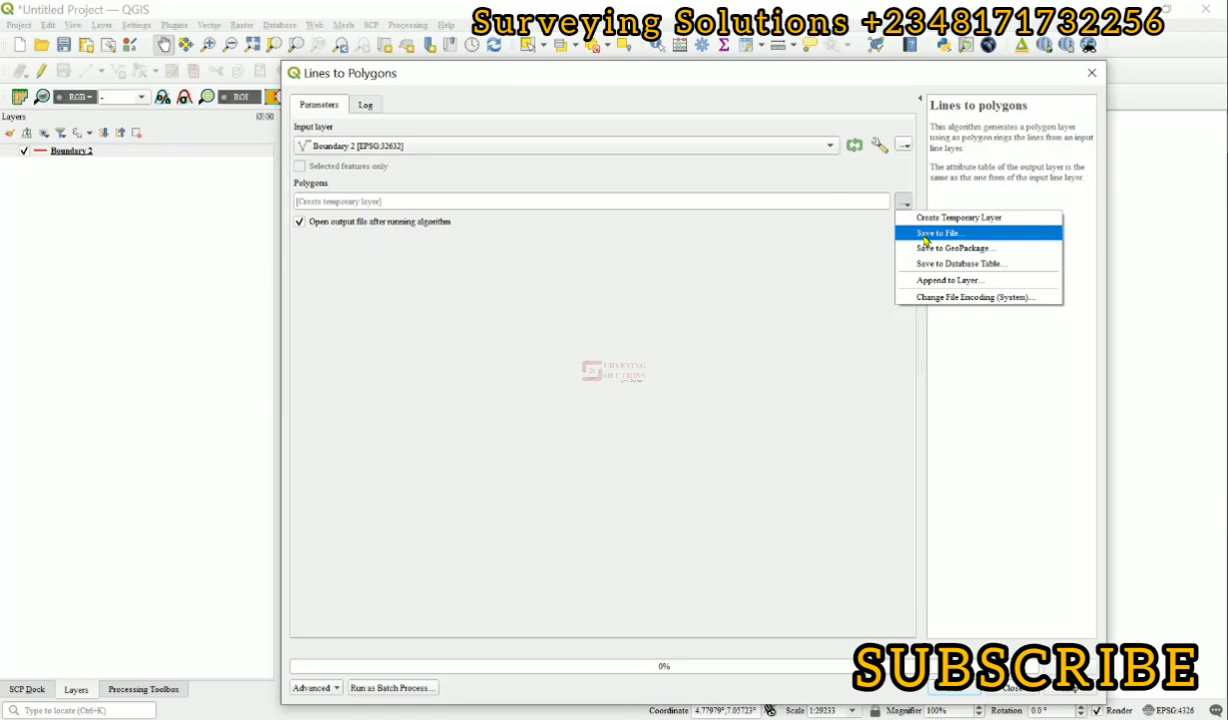
- Save the polygon output to Boundary_SS.shp and run the conversion
left_click(925, 233)
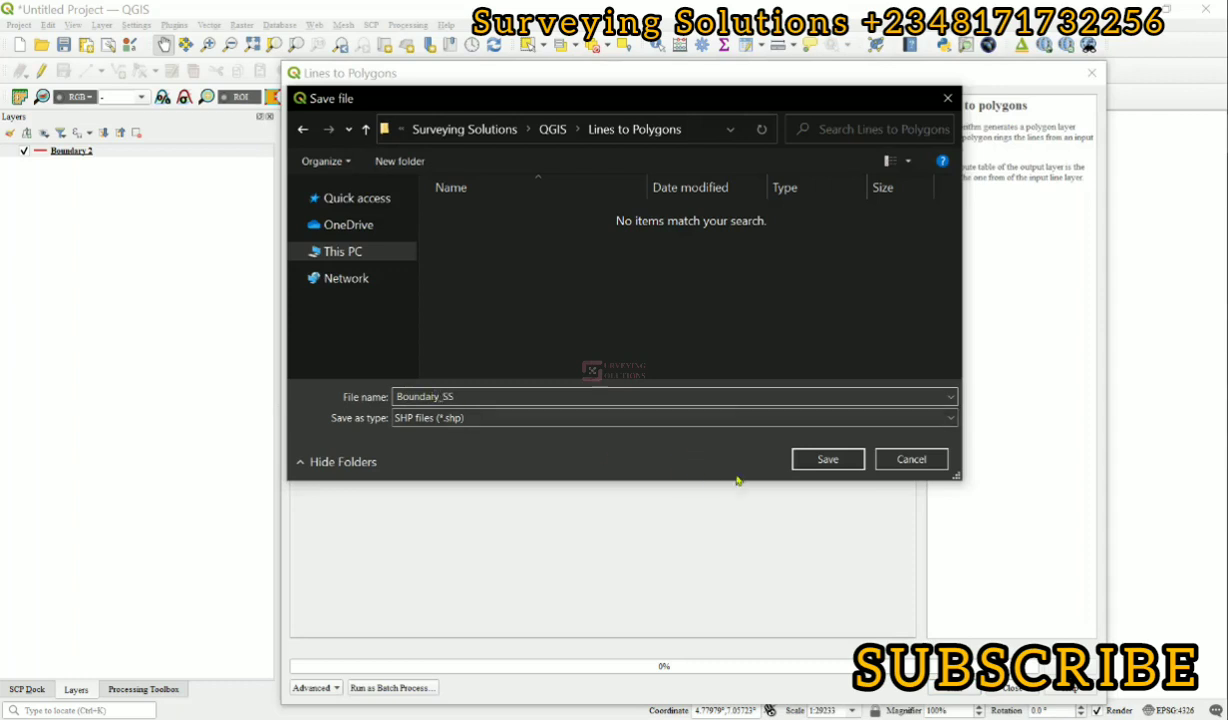
left_click(816, 460)
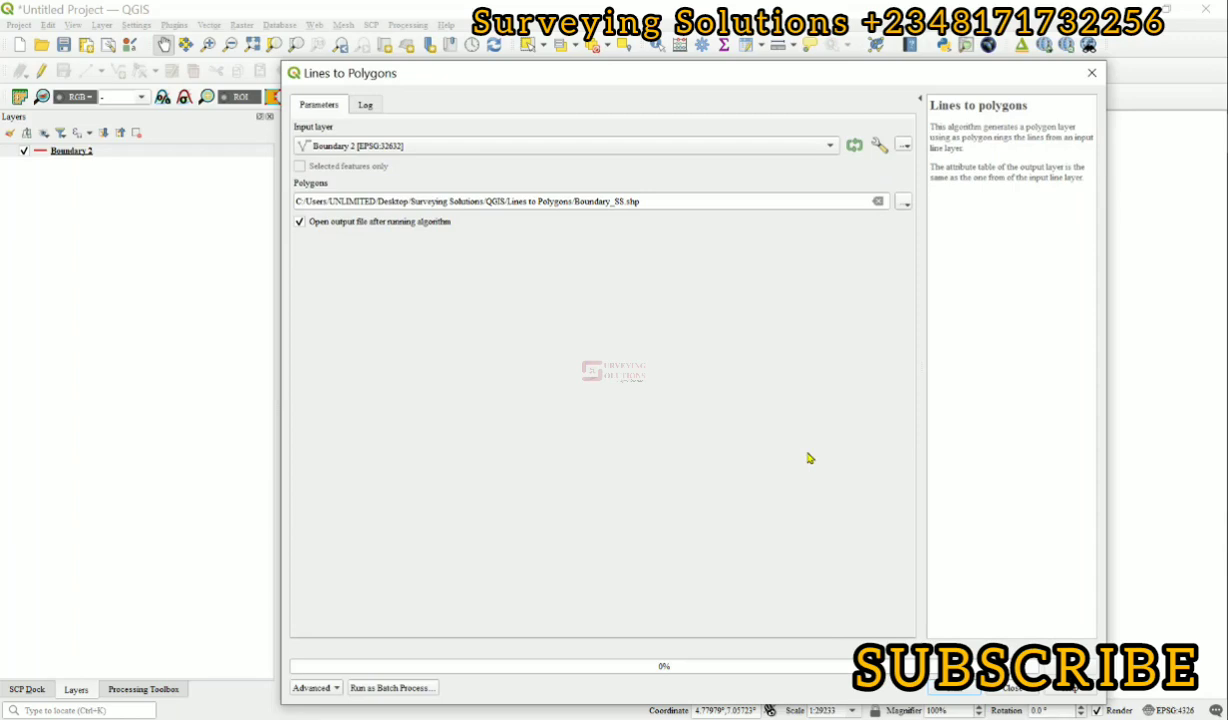
left_click(965, 692)
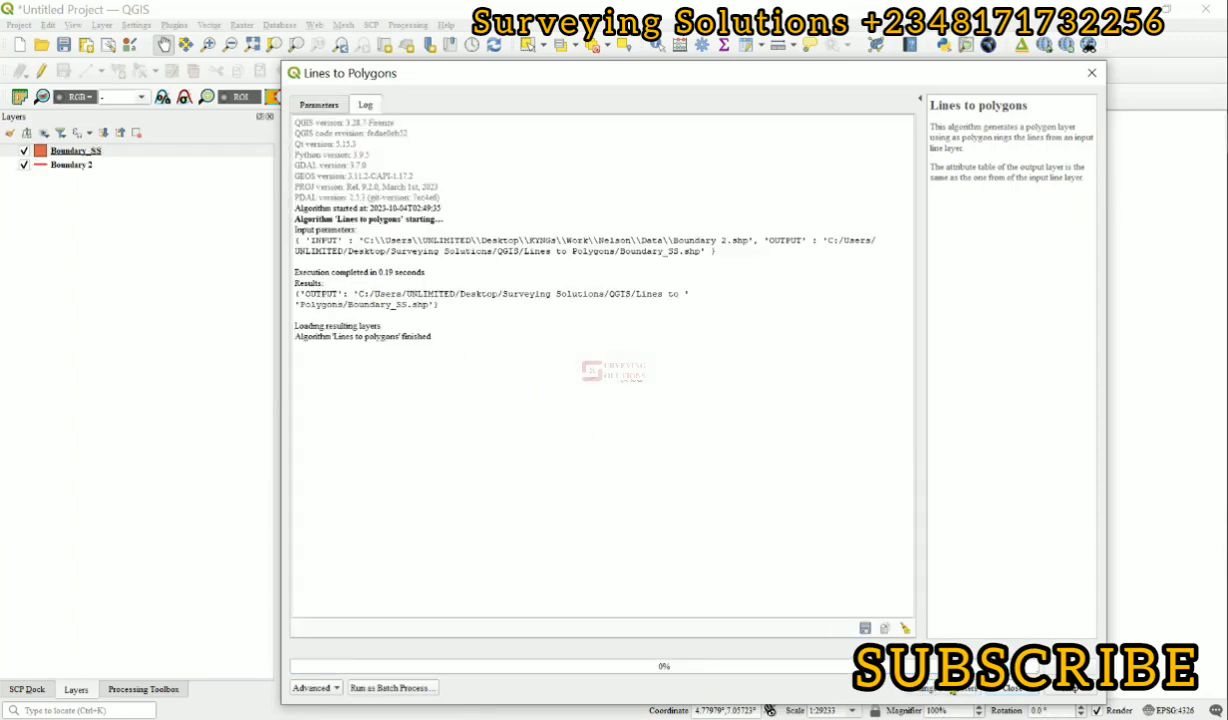
- Close the tool, then toggle Boundary_SS and Boundary 2 visibility to compare them
left_click(1013, 688)
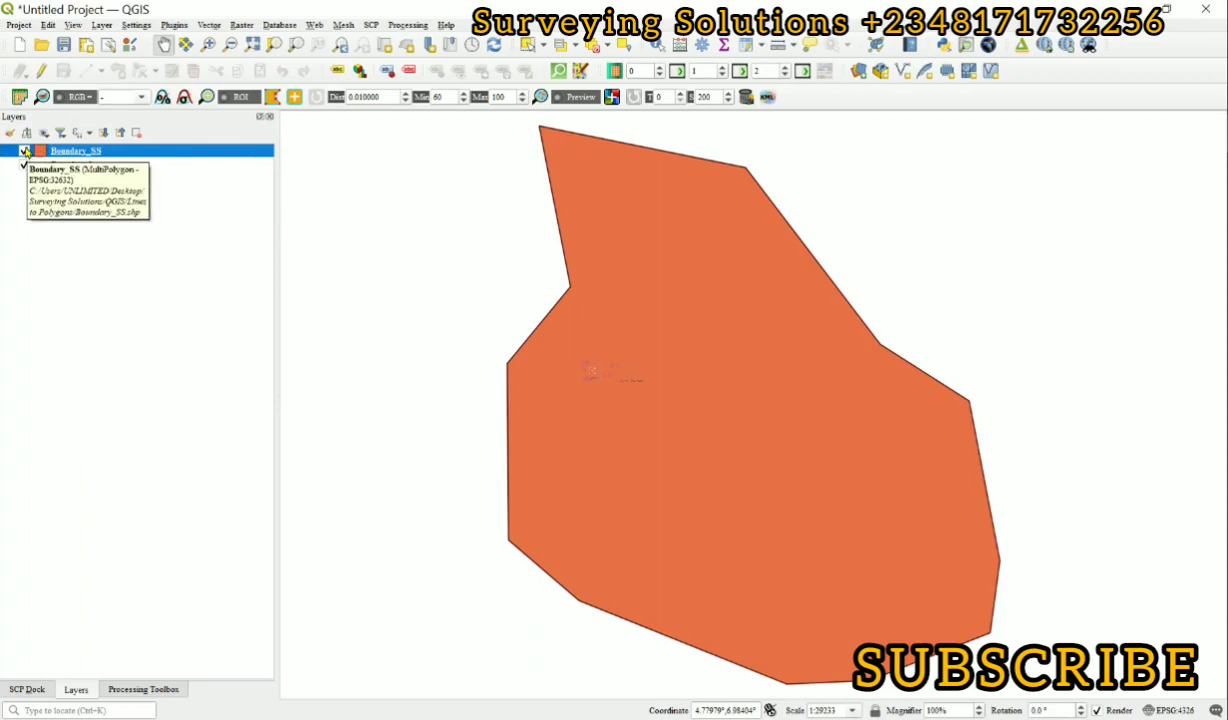
left_click(24, 151)
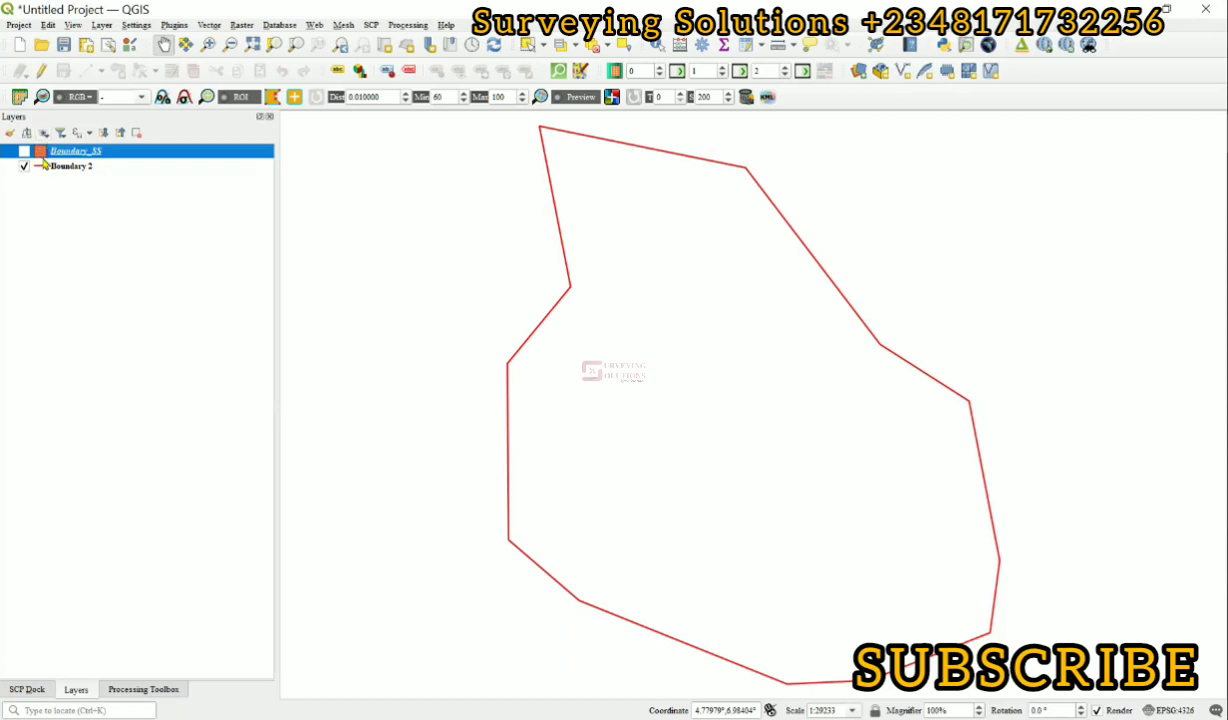
left_click(24, 166)
left_click(24, 166)
left_click(25, 152)
- Open the Boundary_SS layer properties and switch to its Symbology settings
right_click(57, 154)
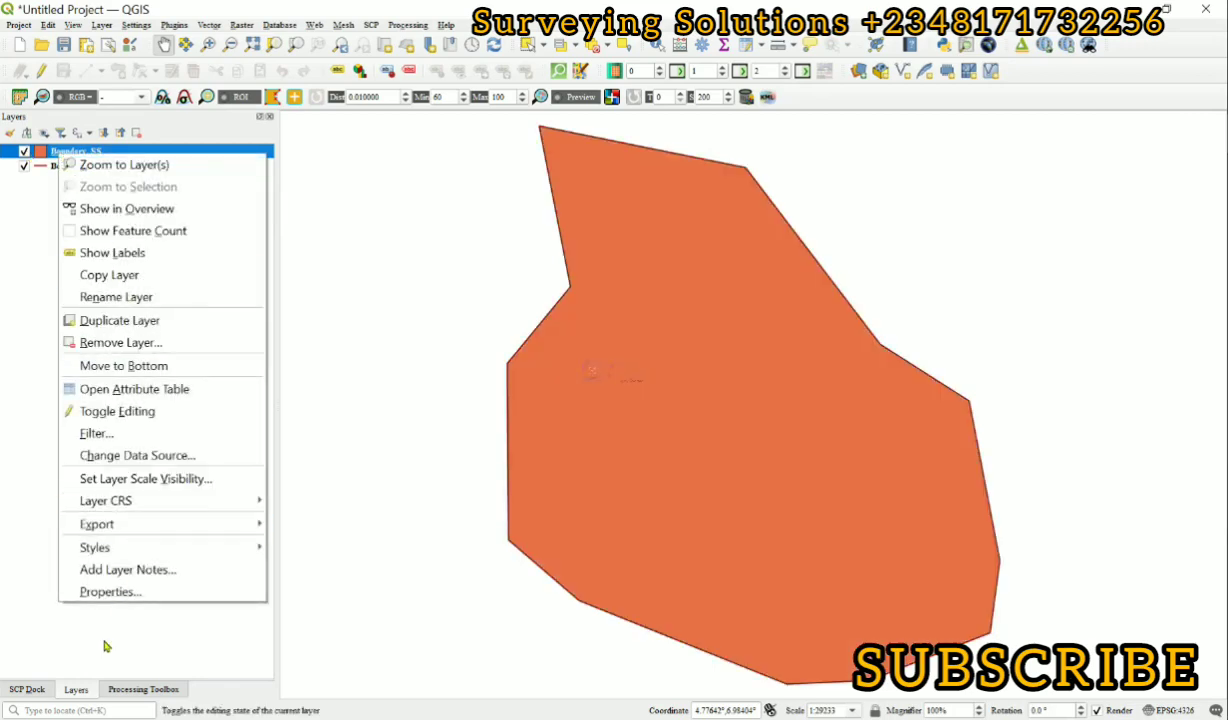
left_click(128, 593)
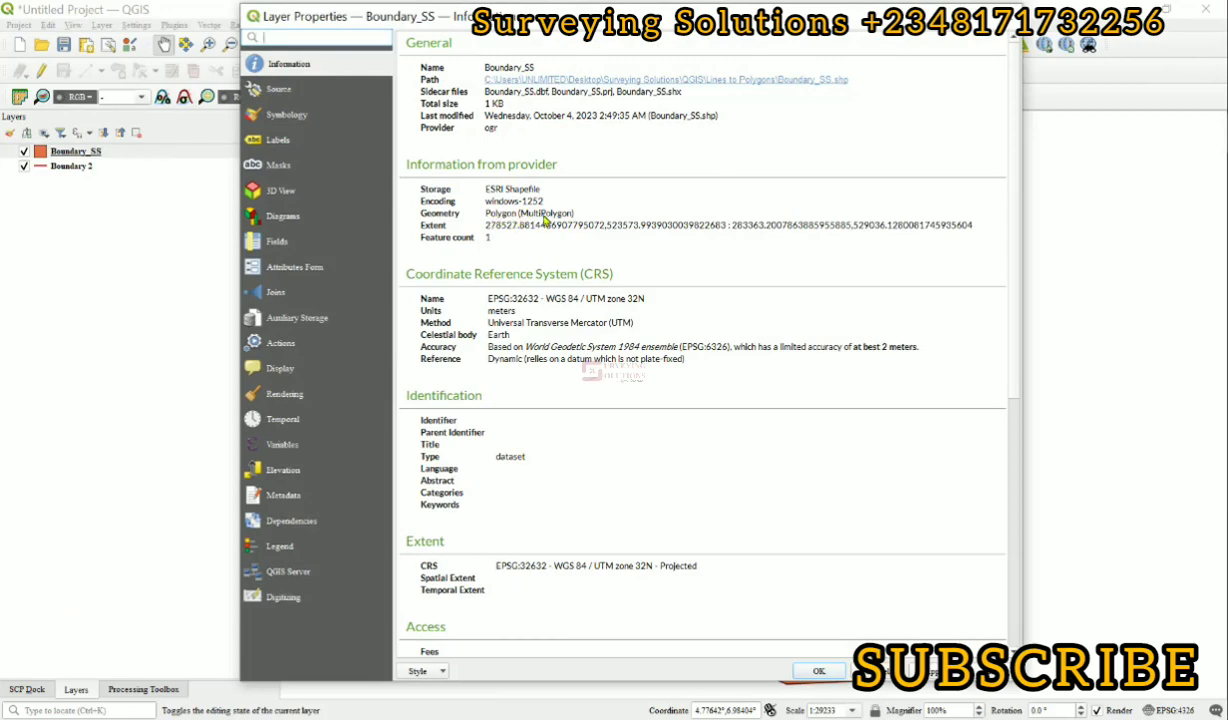
key("Escape")
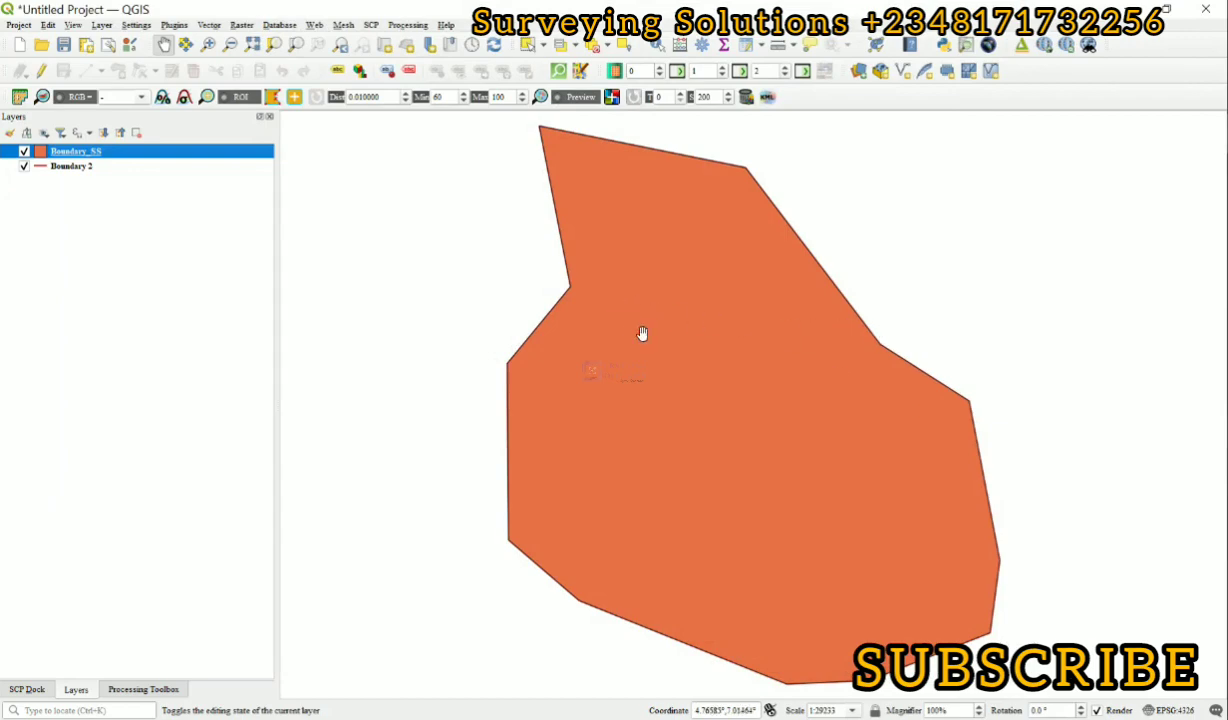
double_click(55, 151)
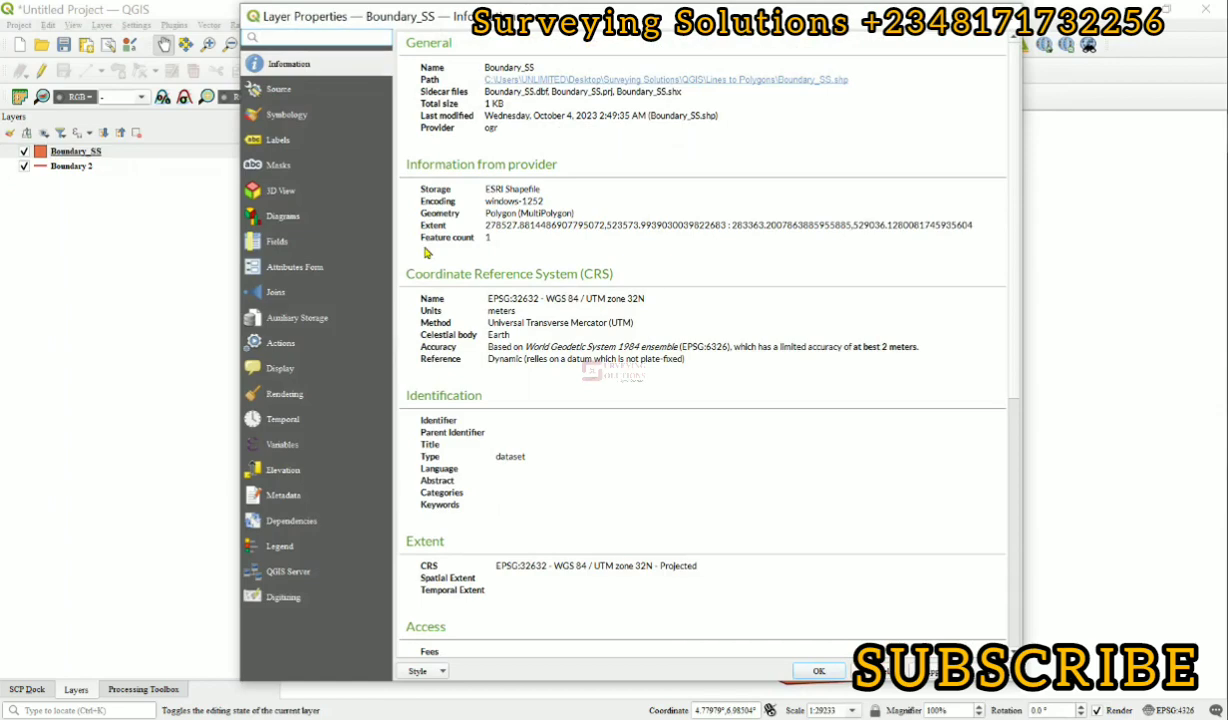
left_click(323, 114)
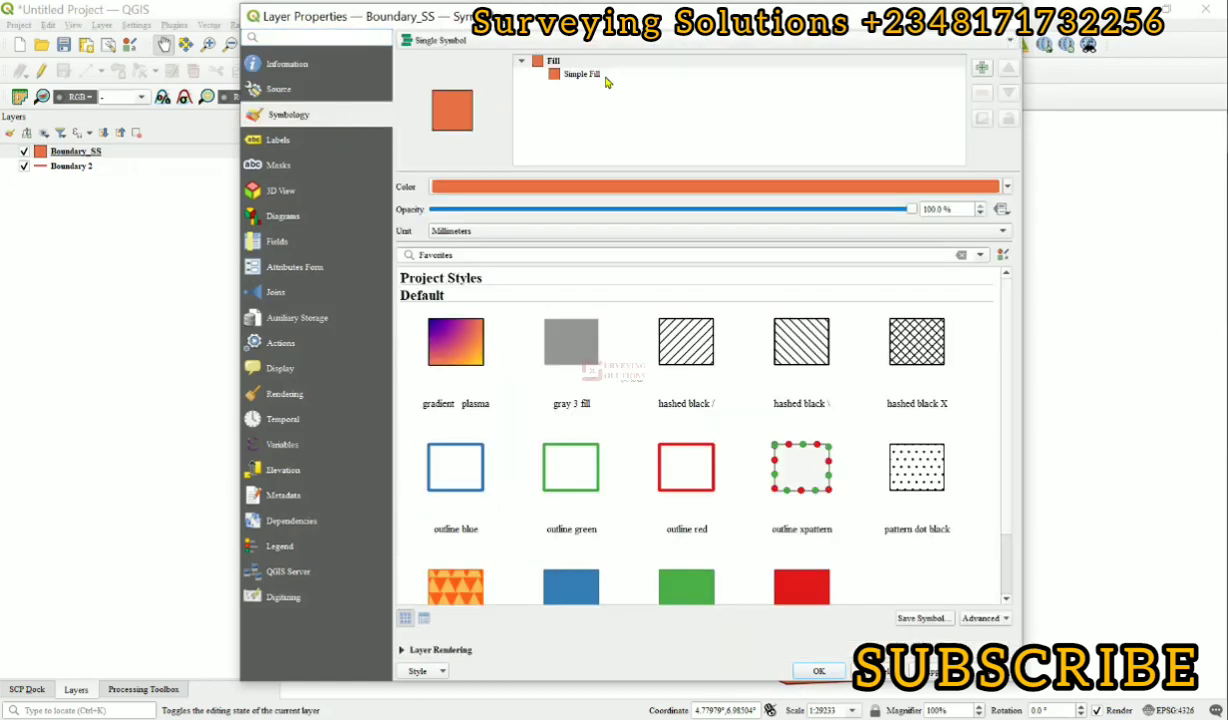
- Change the Boundary_SS symbol to an Outline: Simple Line, 0.5 mm wide and blue
left_click(605, 78)
left_click(541, 190)
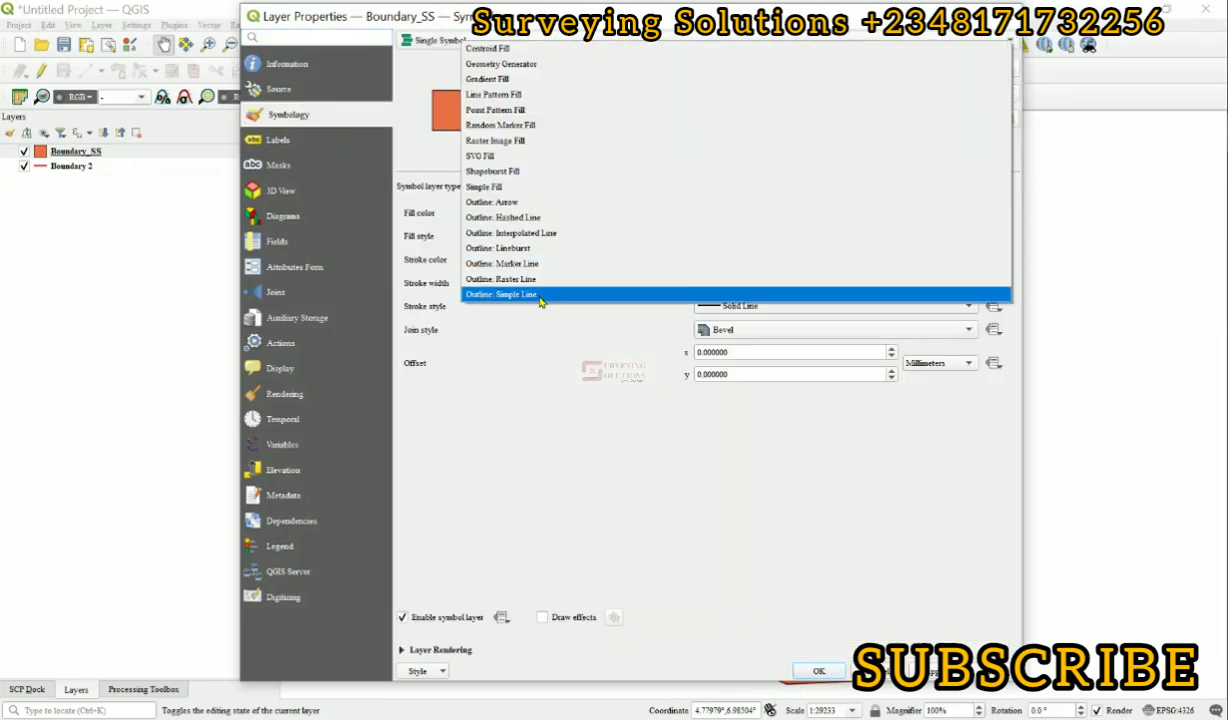
left_click(540, 295)
left_click(480, 235)
type("5")
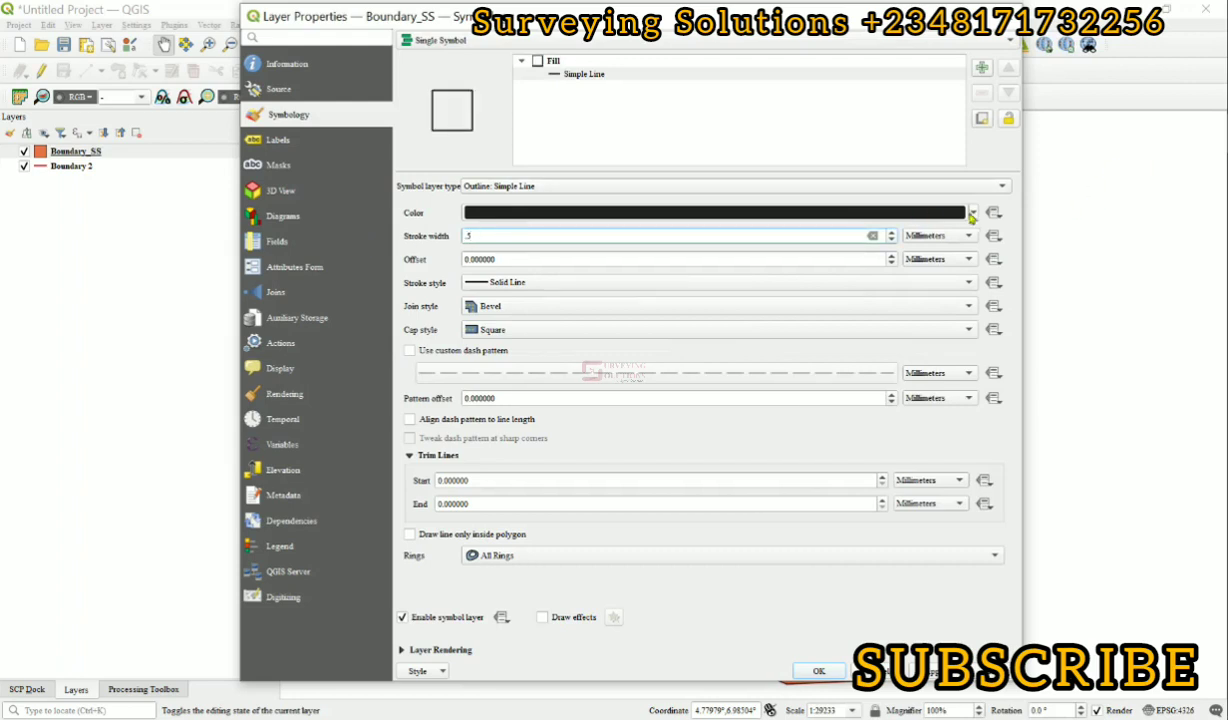
left_click(973, 212)
left_click(508, 468)
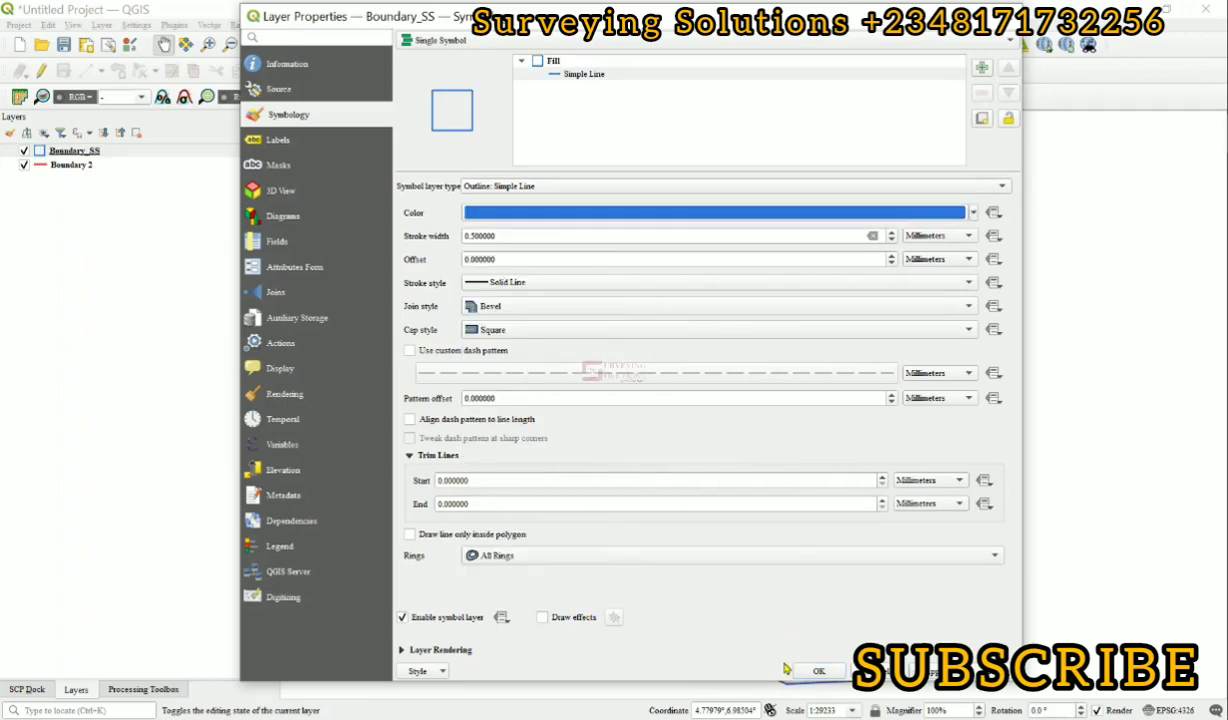
left_click(818, 671)
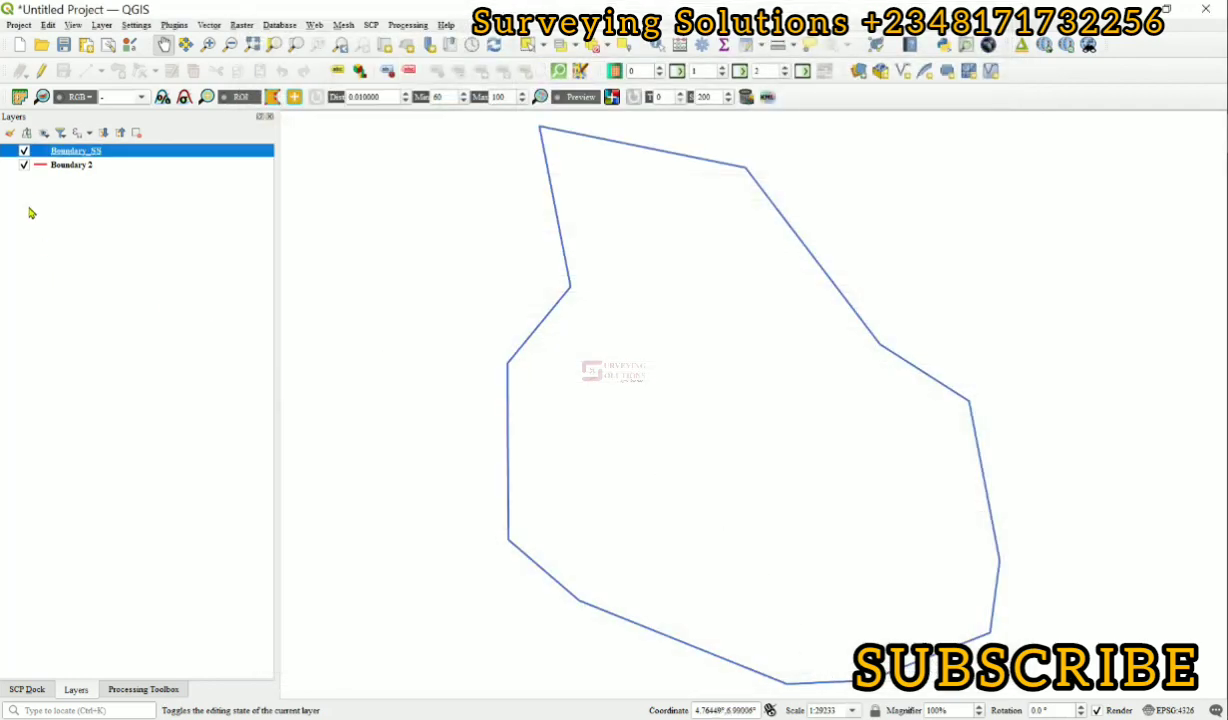
left_click(25, 152)
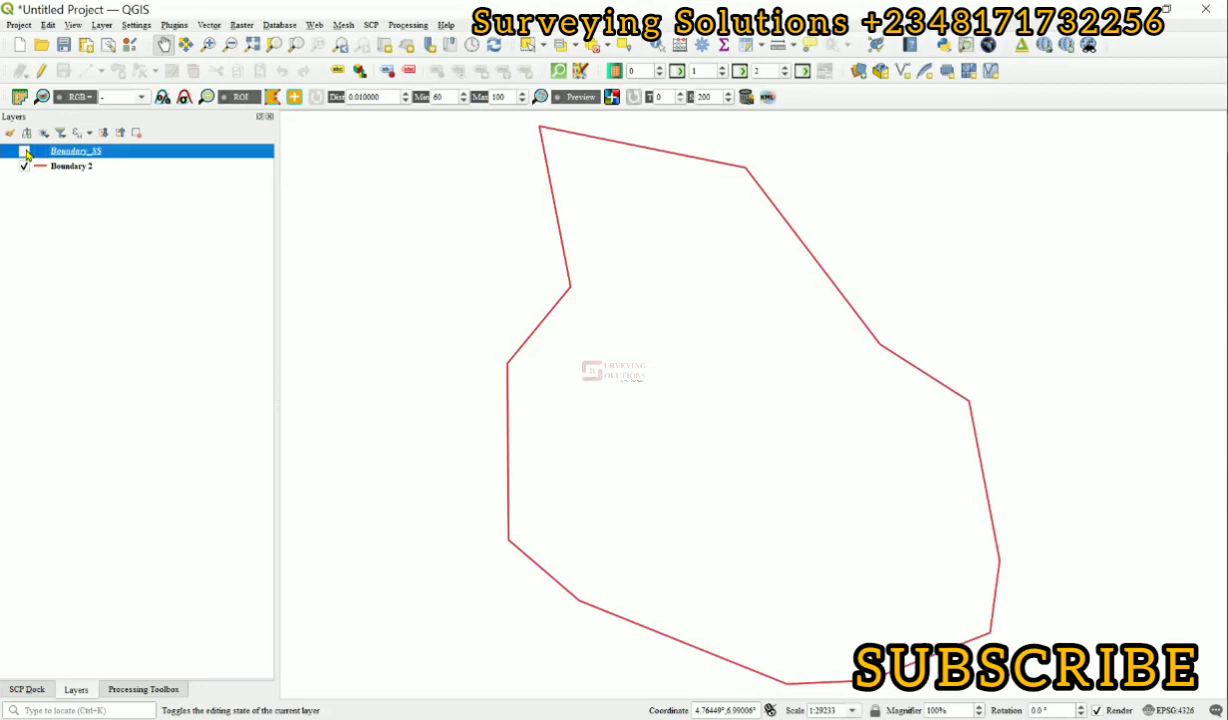
left_click(25, 152)
left_click(24, 166)
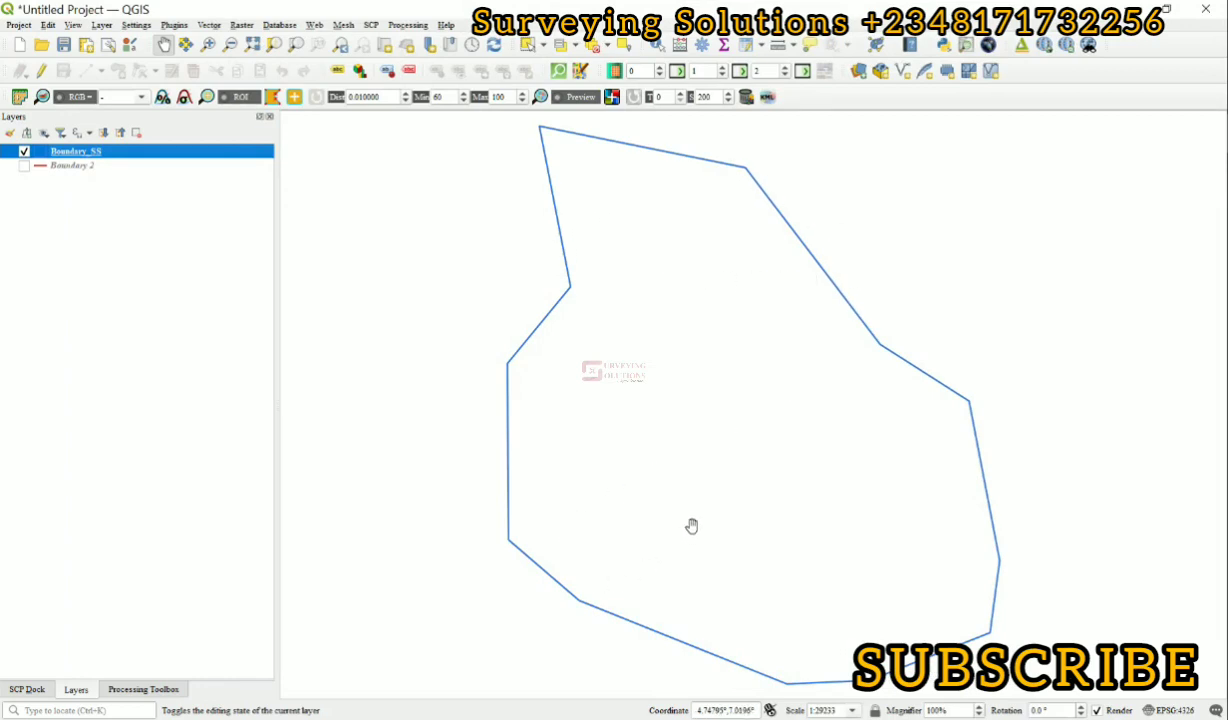
left_click(26, 165)
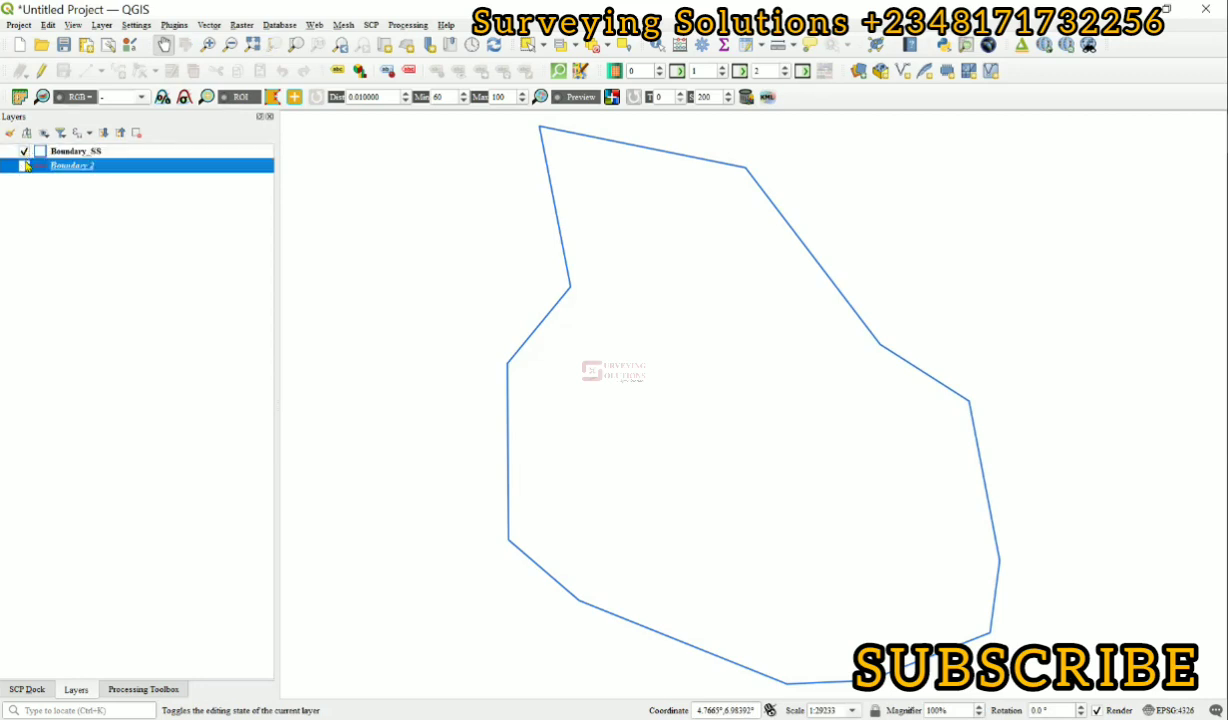
left_click(25, 166)
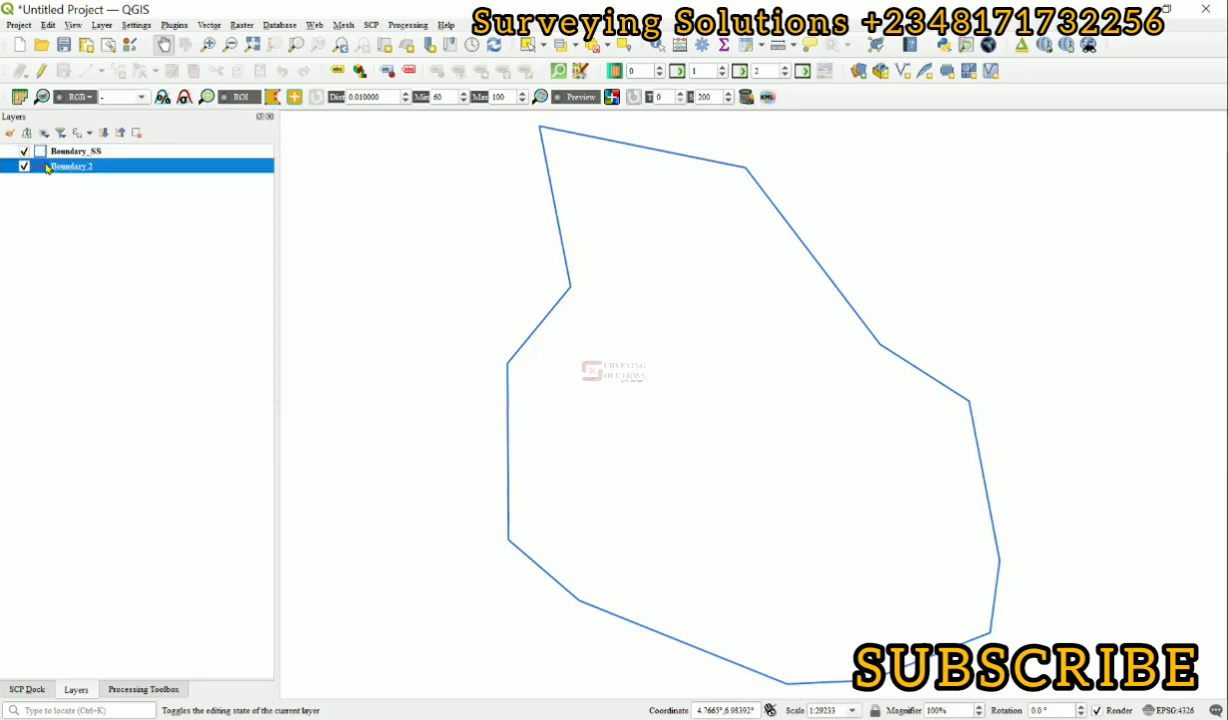